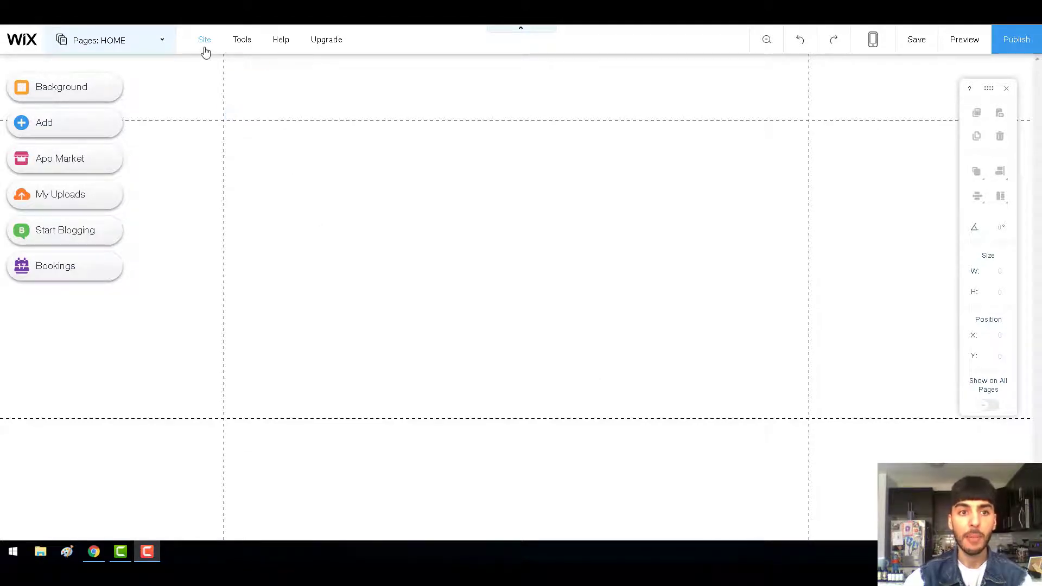
# Bring up the Site menu's list of site-wide options
pyautogui.moveTo(204, 50)
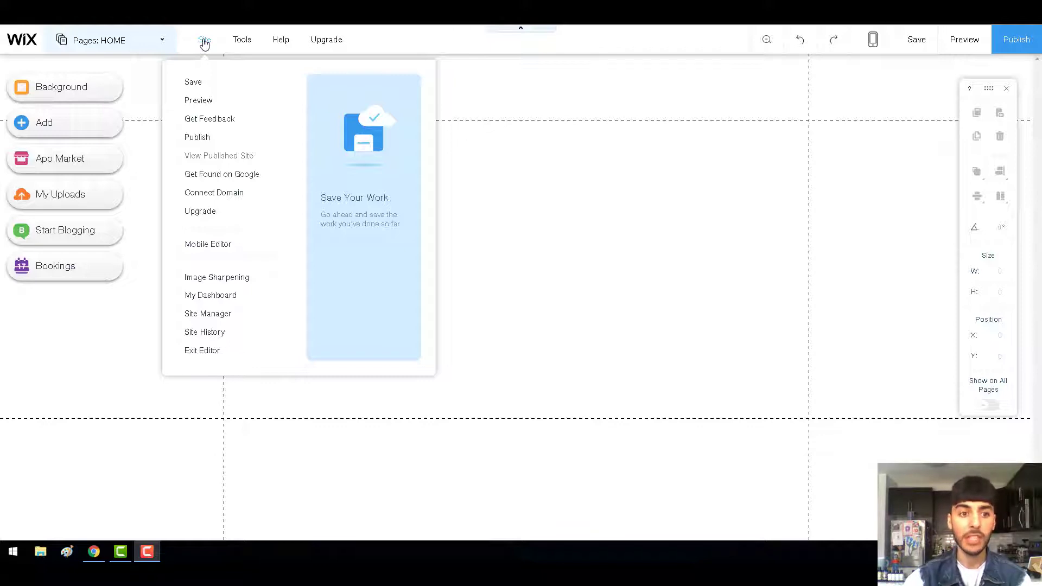
# Set Image Sharpening to None and apply it to every image on the site
pyautogui.click(210, 283)
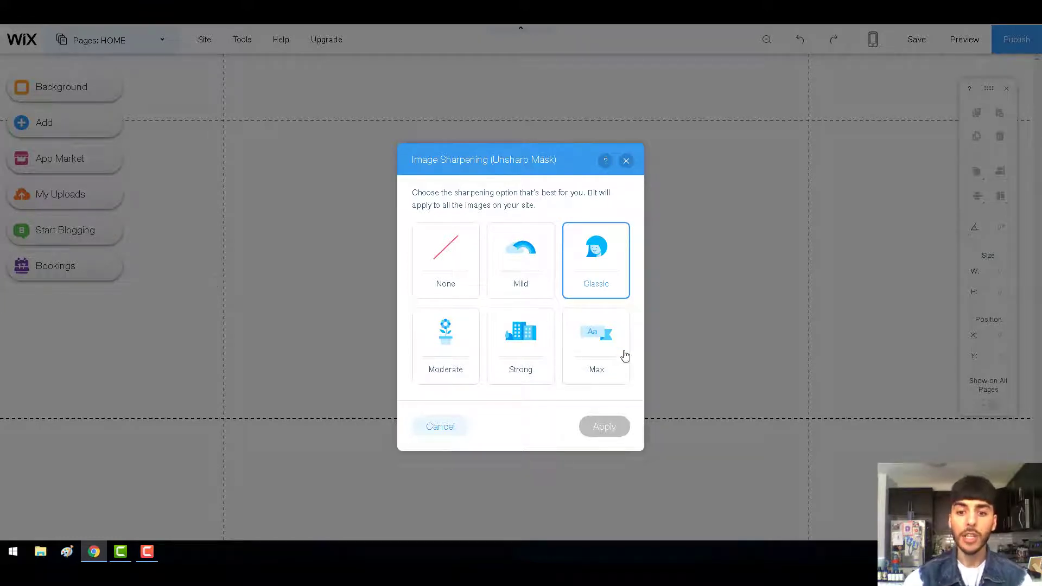
pyautogui.click(607, 353)
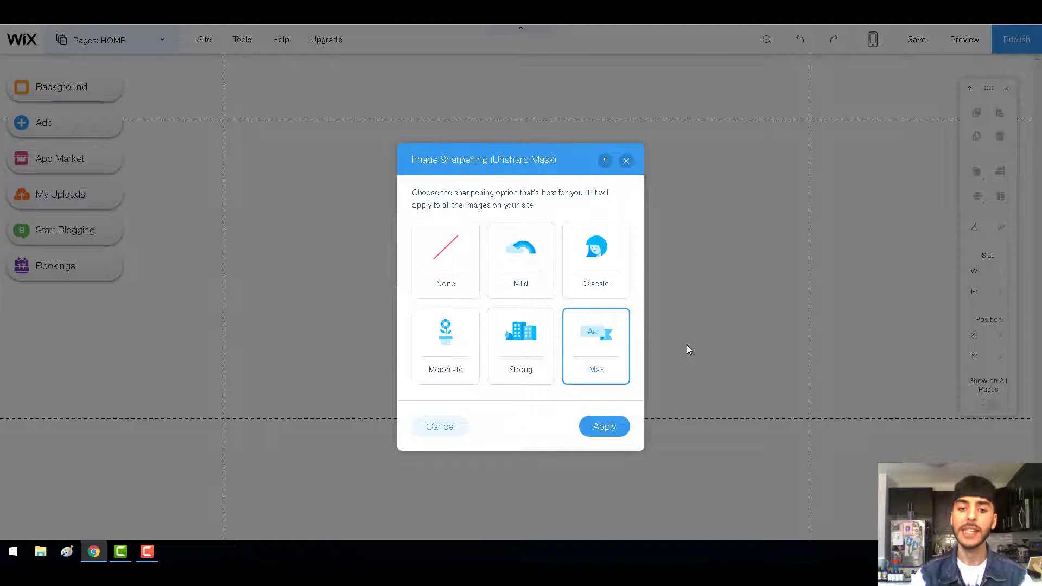
pyautogui.click(454, 260)
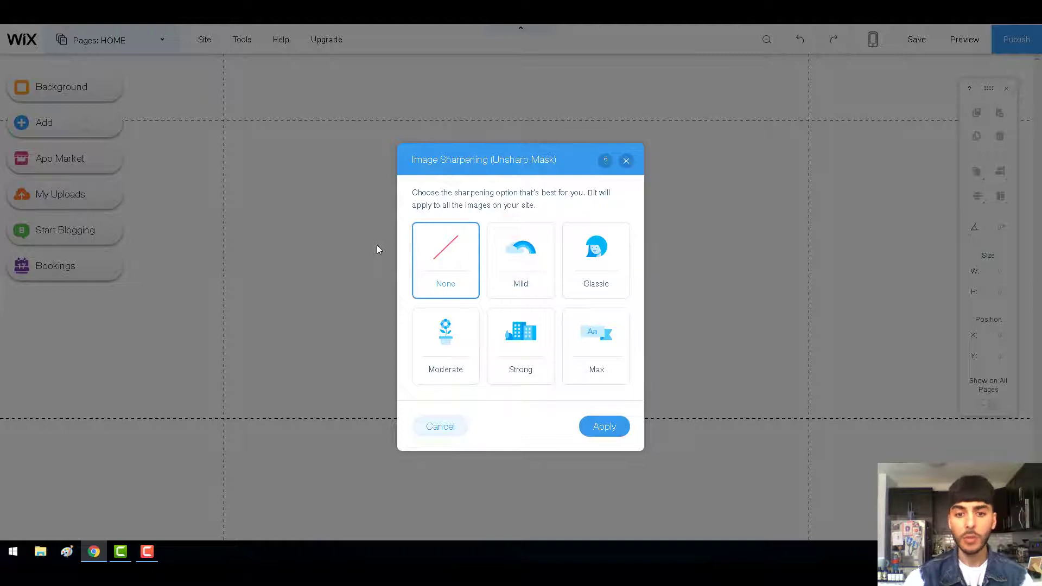
pyautogui.click(609, 428)
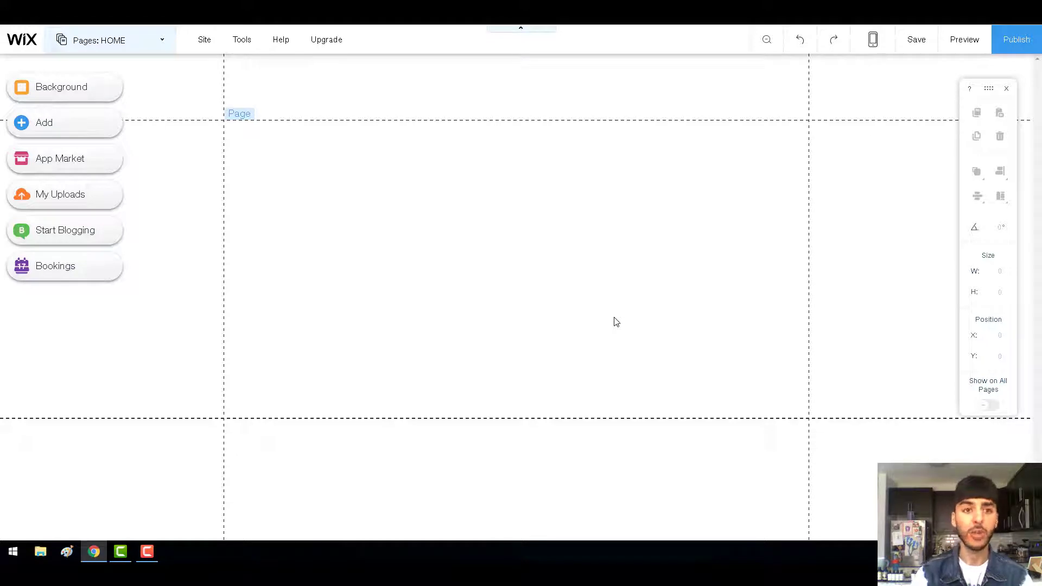
# Change the site's page transitions from Out-In to None in the Pages panel
pyautogui.click(137, 43)
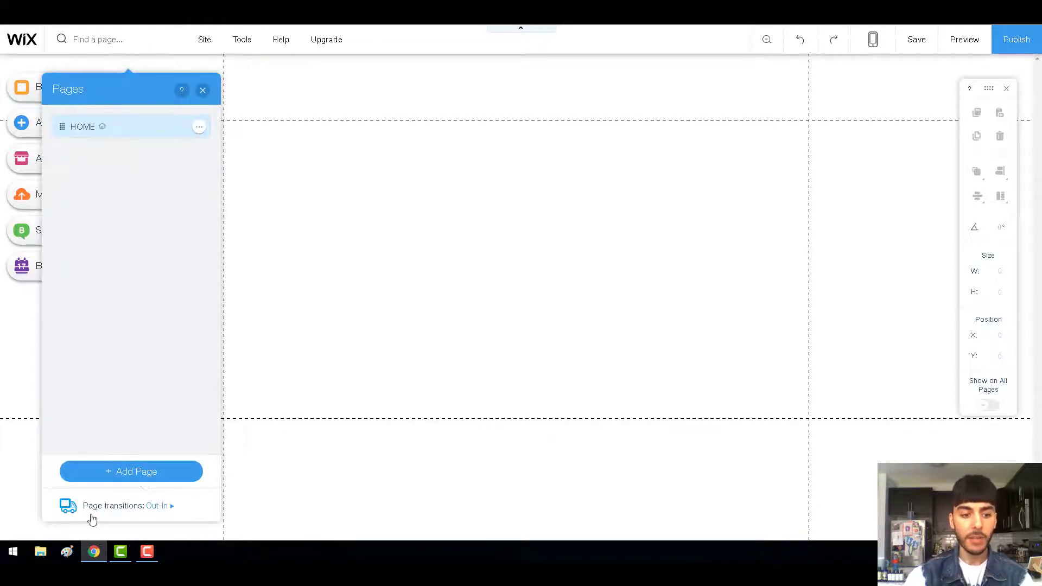
pyautogui.click(157, 506)
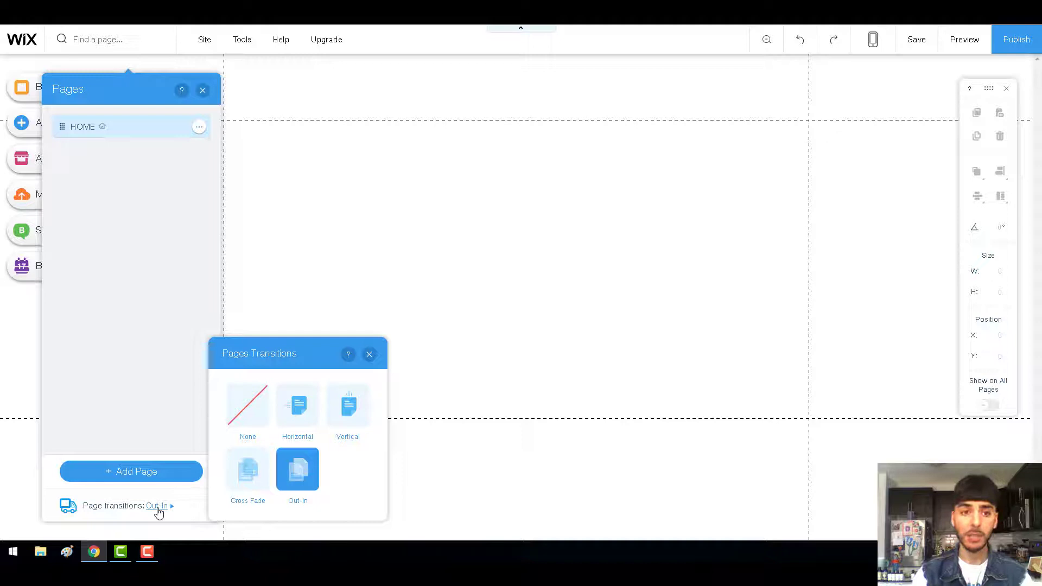
pyautogui.click(244, 411)
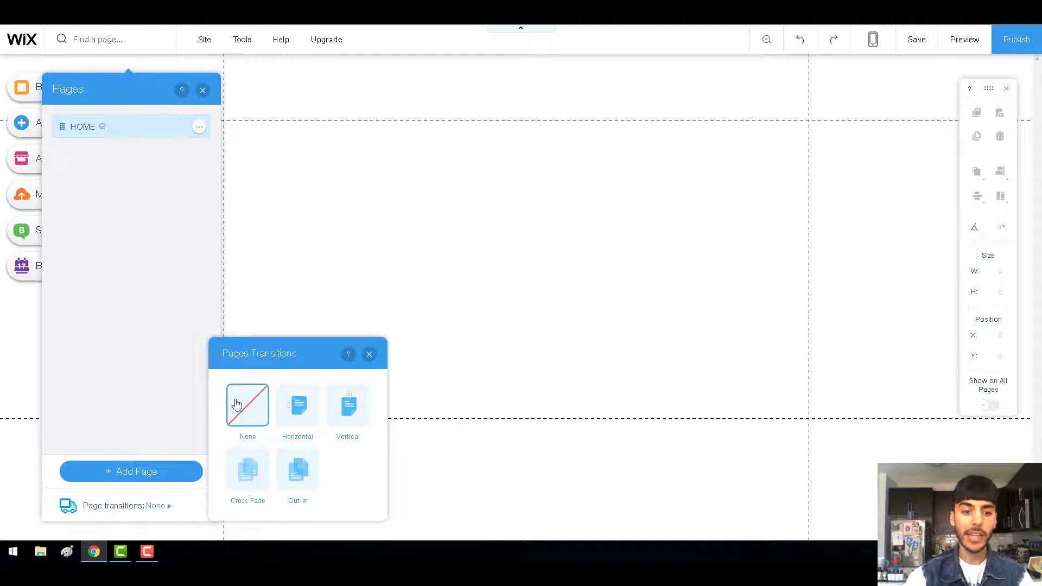
# Publish the site on a free Wix.com domain named 'Name' and dismiss the confirmations
pyautogui.click(616, 225)
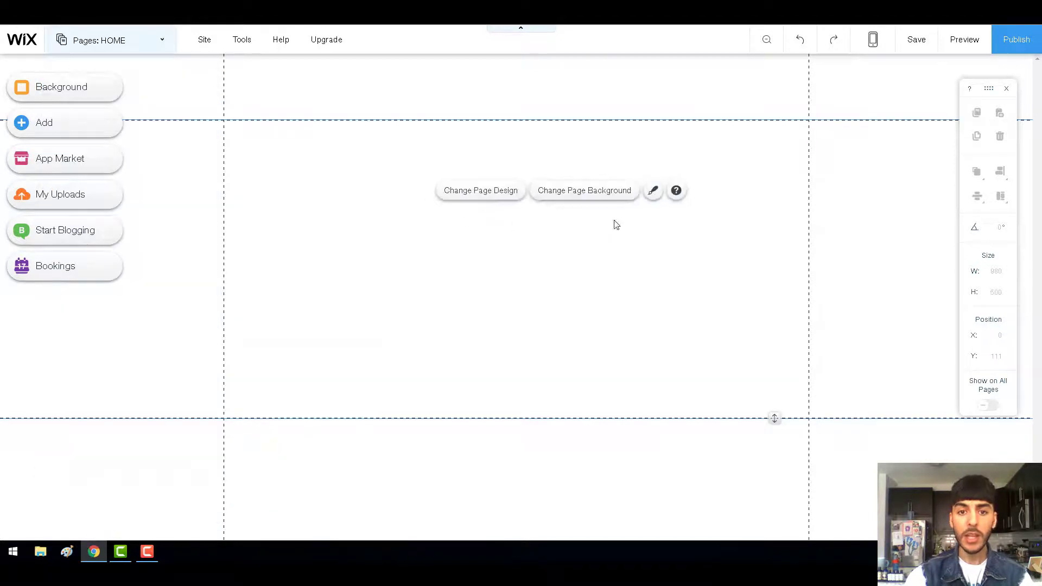
pyautogui.click(1017, 39)
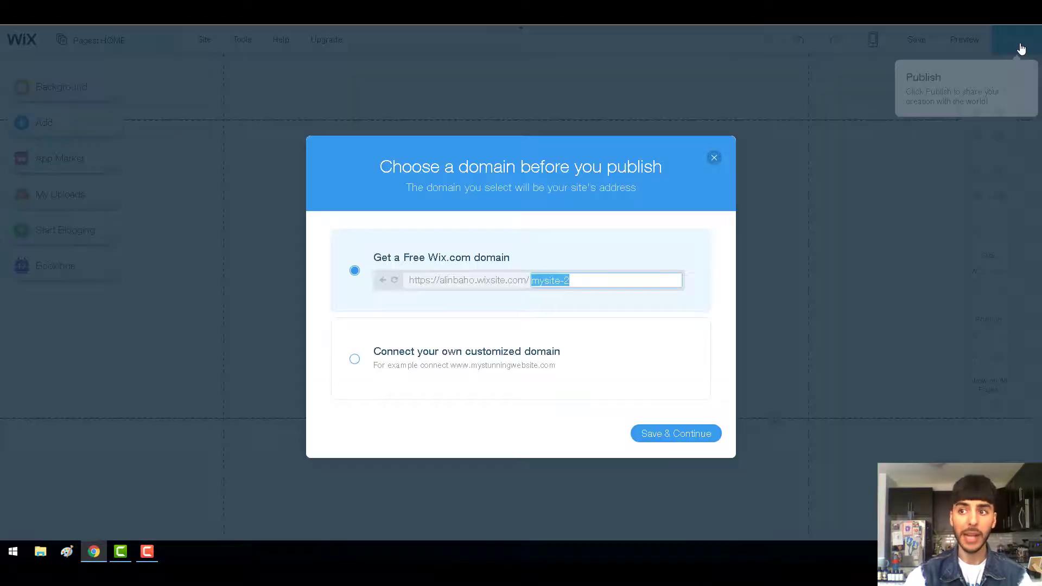
pyautogui.write('Name')
pyautogui.click(684, 437)
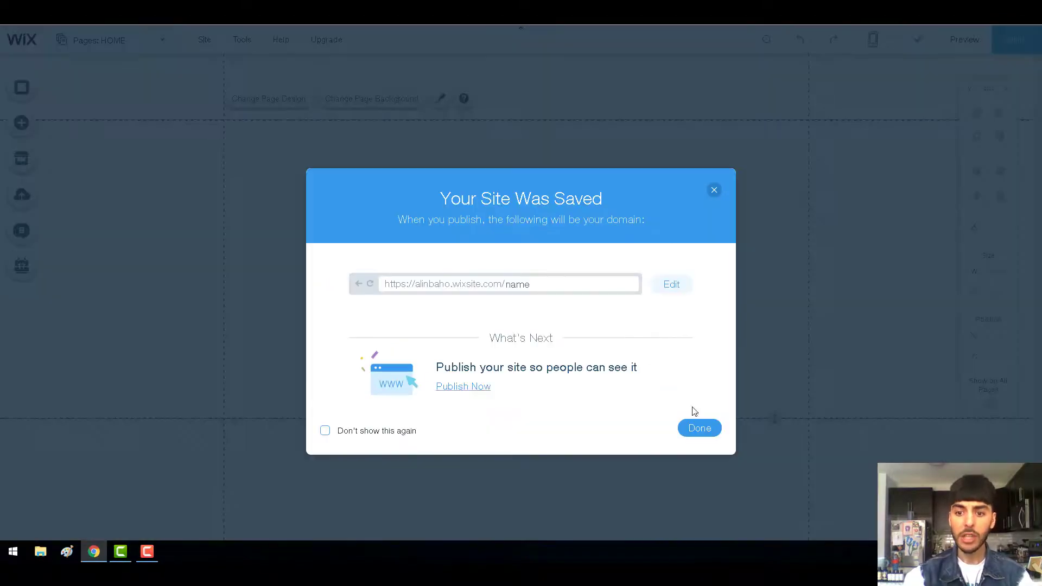
pyautogui.click(698, 427)
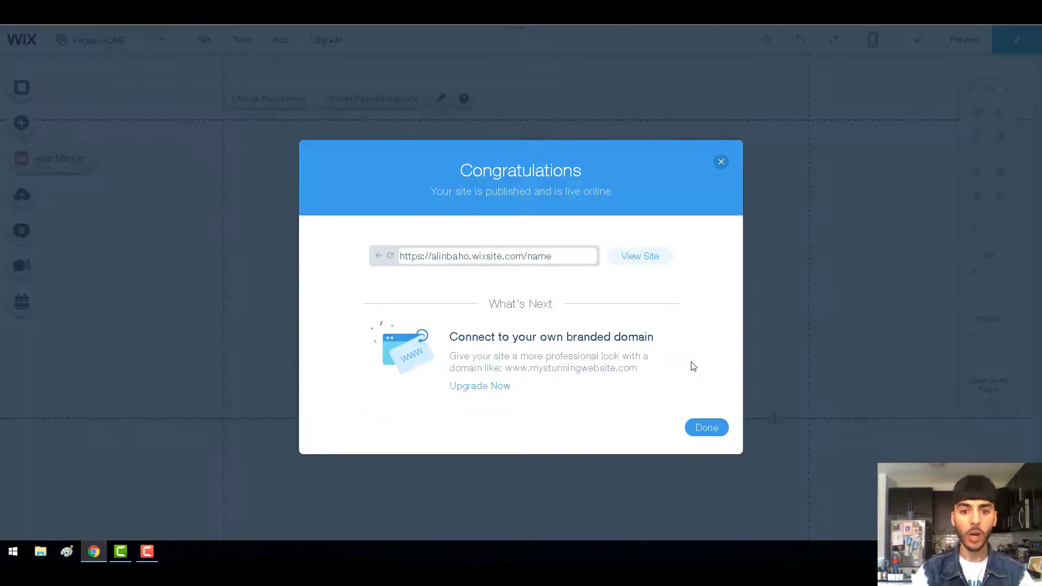
pyautogui.click(705, 426)
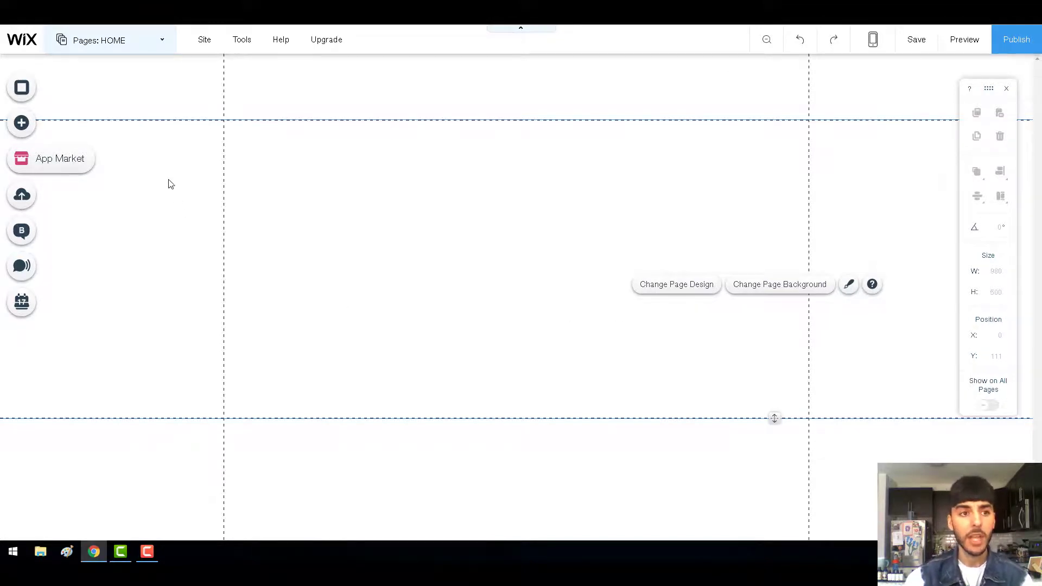
# Add a blank page named 'Website Intro' below HOME and open its settings
pyautogui.click(143, 48)
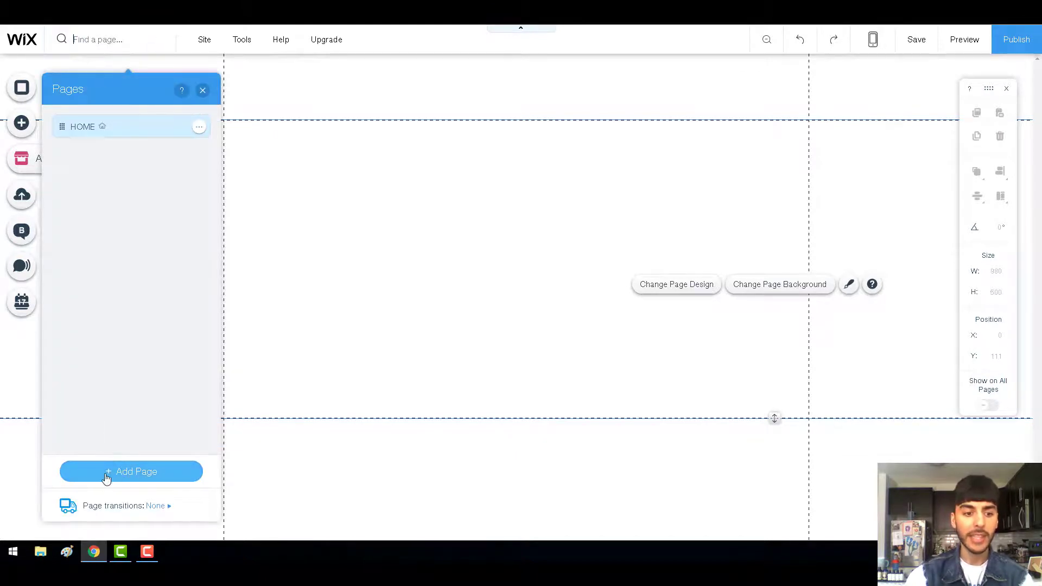
pyautogui.click(128, 475)
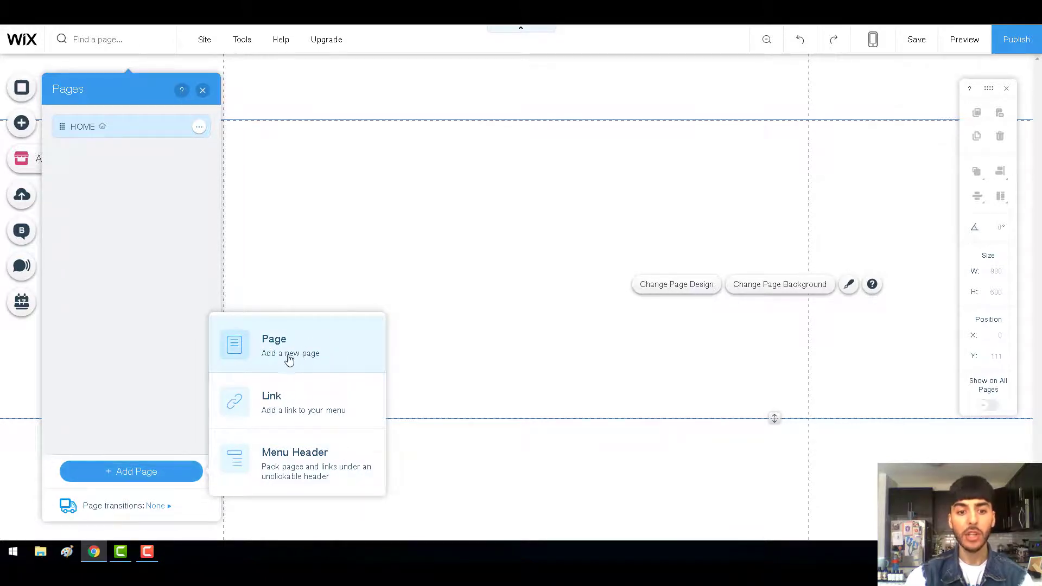
pyautogui.click(313, 348)
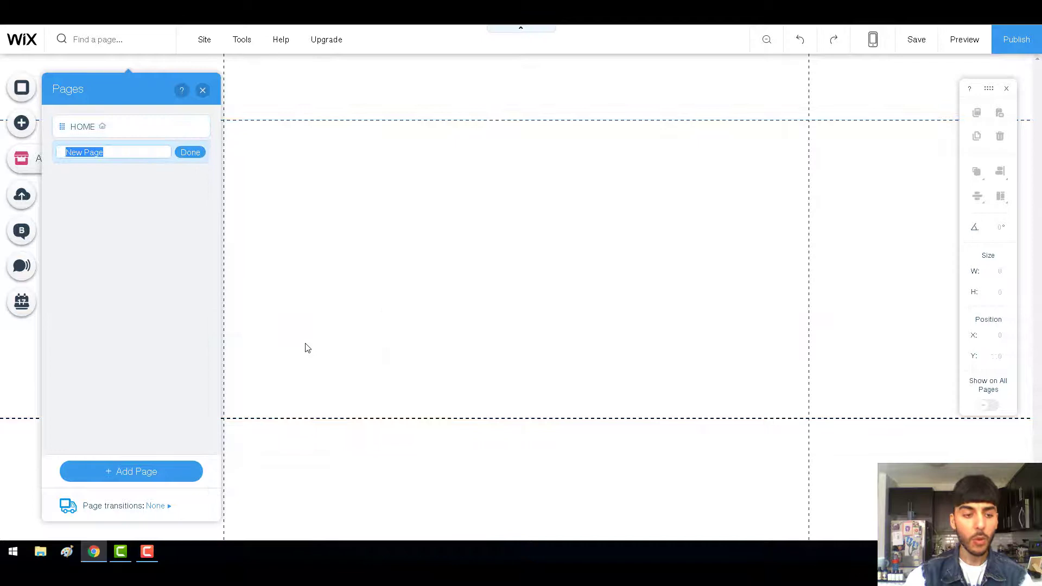
pyautogui.write('Website Intro')
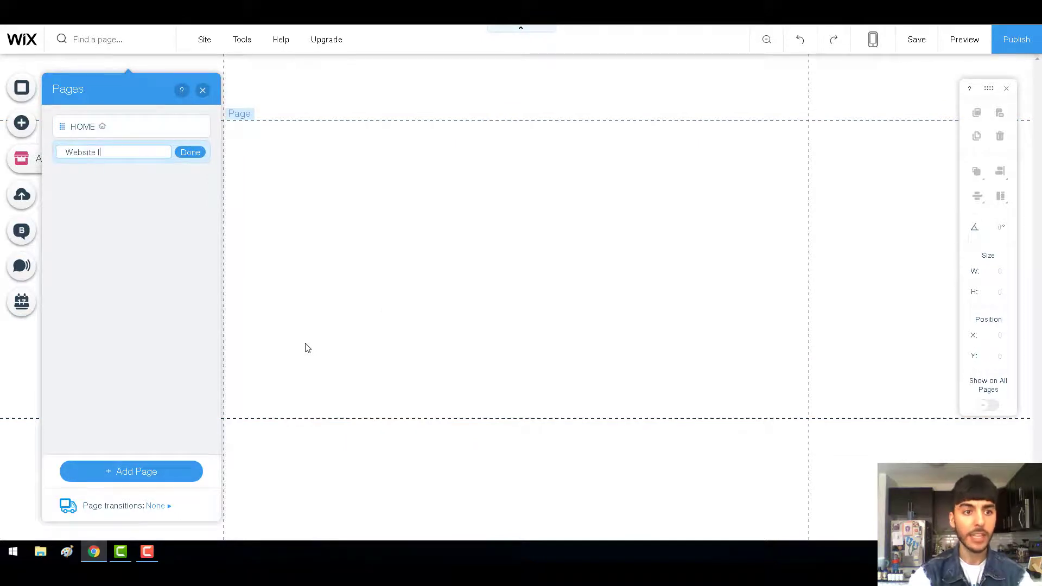
pyautogui.click(196, 153)
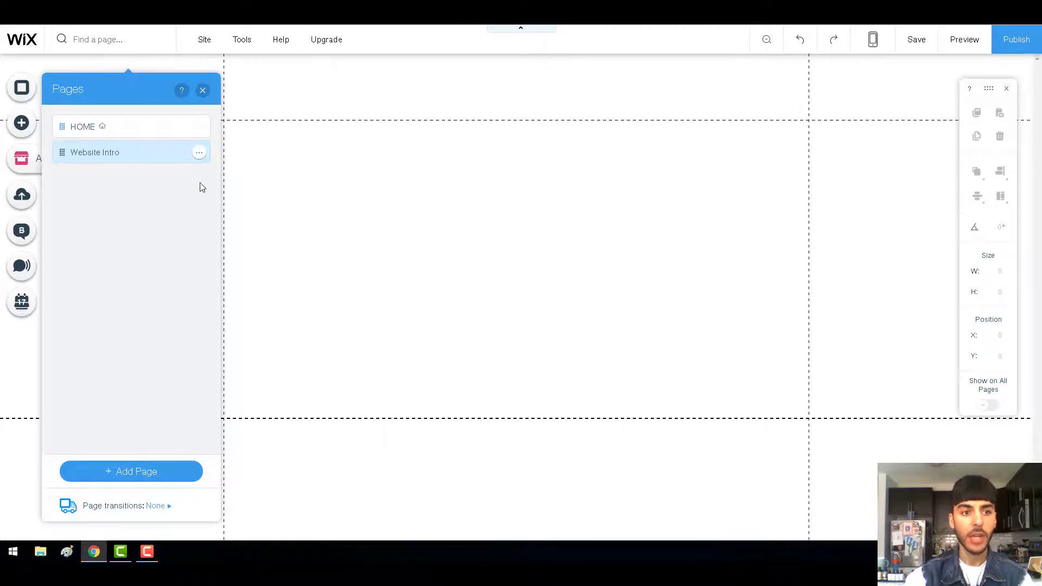
pyautogui.click(200, 154)
# Make Website Intro the homepage with the No Header & Footer layout, then close the panels
pyautogui.click(237, 155)
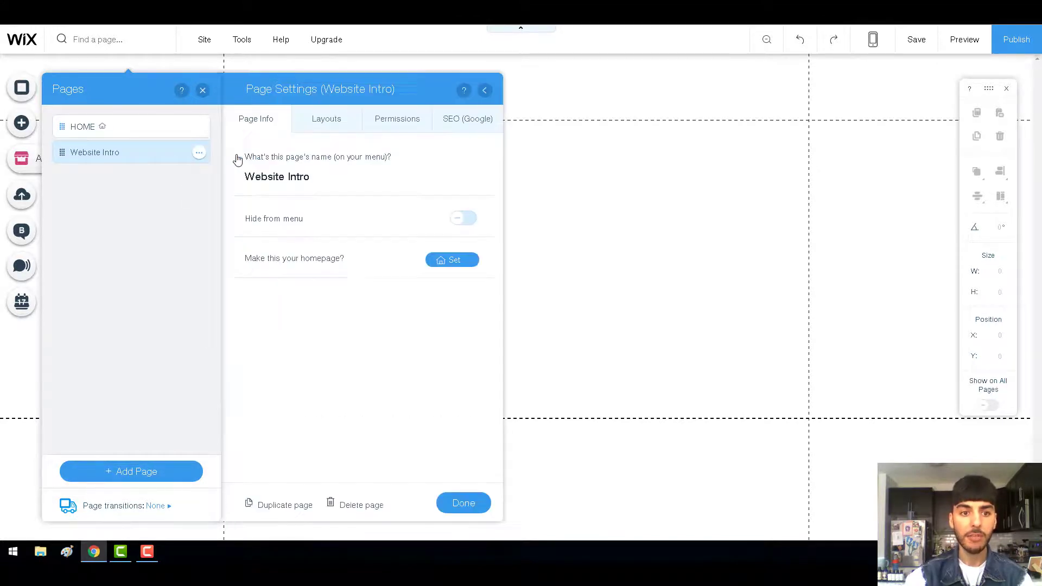
pyautogui.click(452, 261)
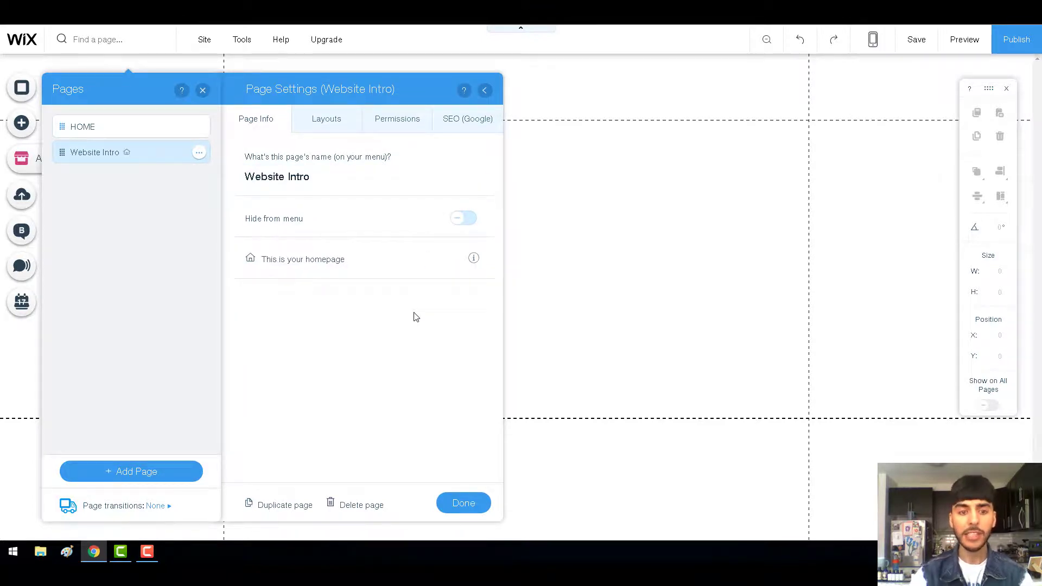
pyautogui.click(346, 126)
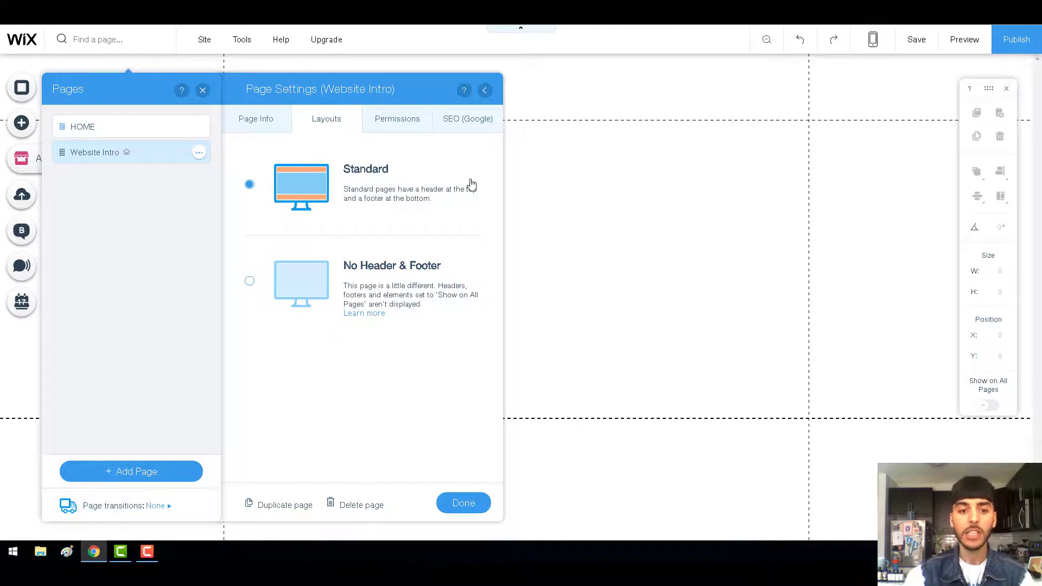
pyautogui.click(251, 281)
pyautogui.click(453, 502)
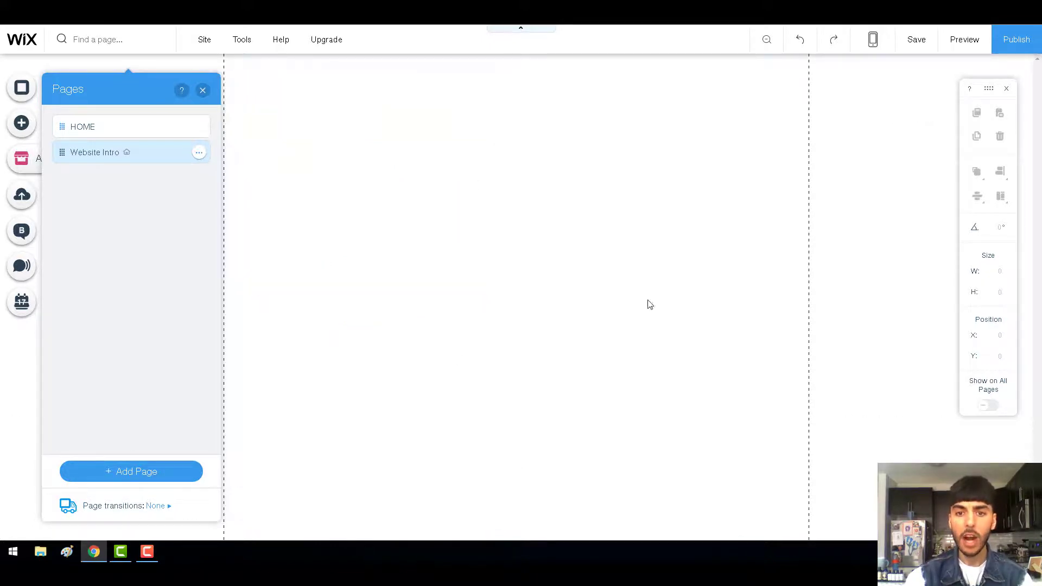
pyautogui.click(688, 243)
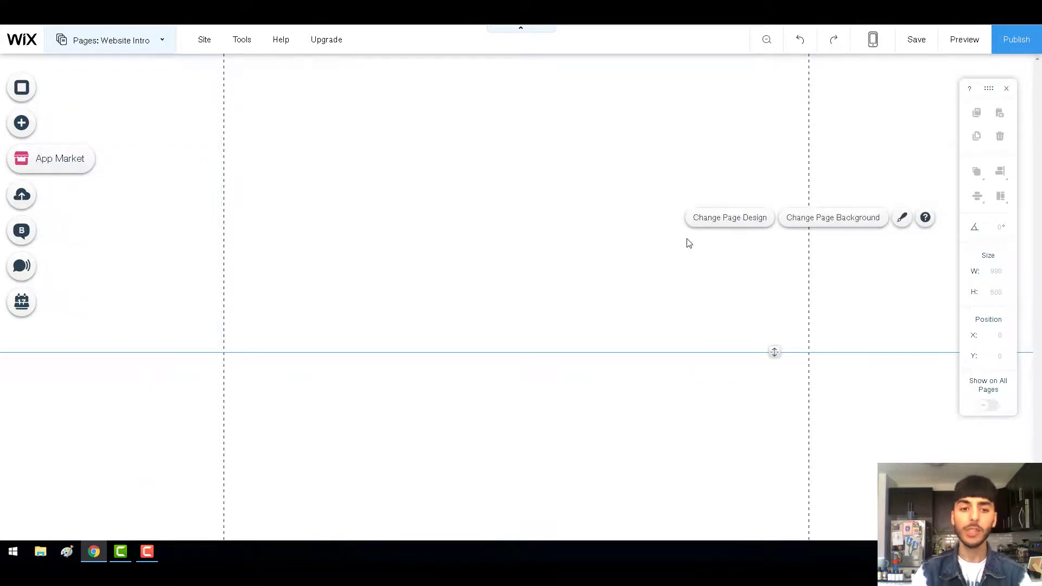
# Set the Website Intro page background to the free Wix Shanghai skyline photo
pyautogui.click(22, 124)
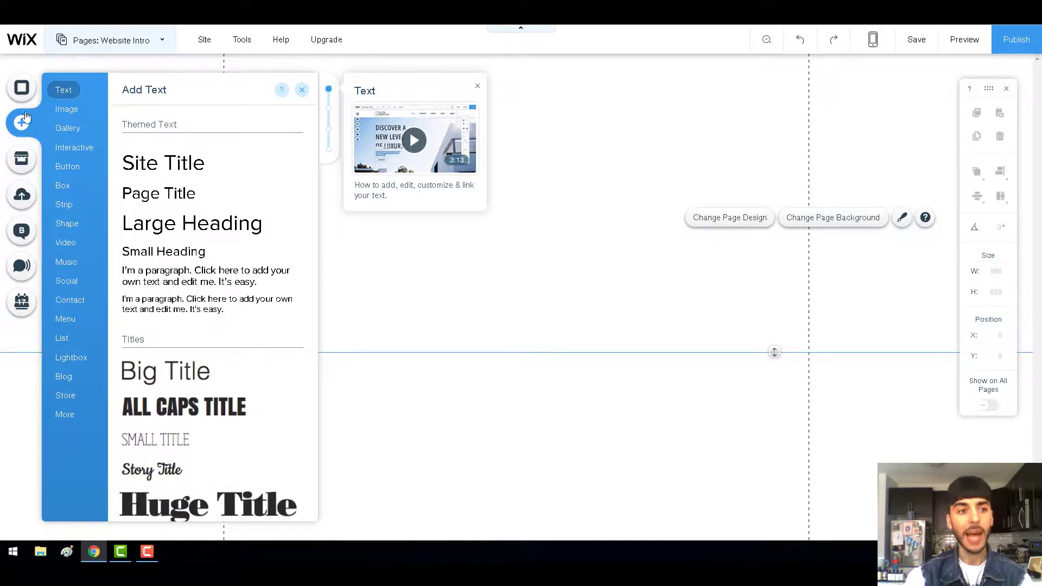
pyautogui.click(22, 94)
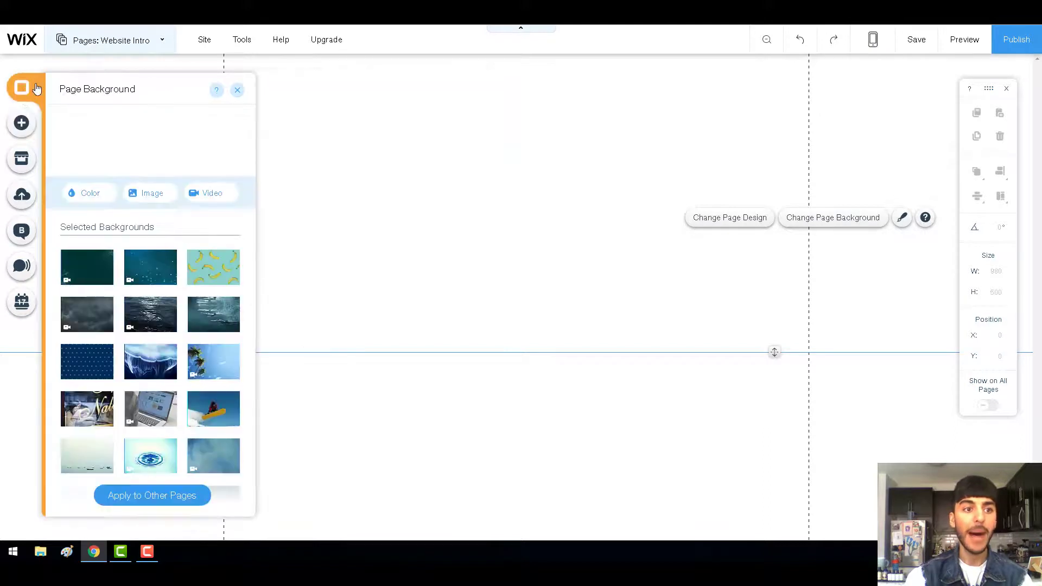
pyautogui.rightClick(550, 189)
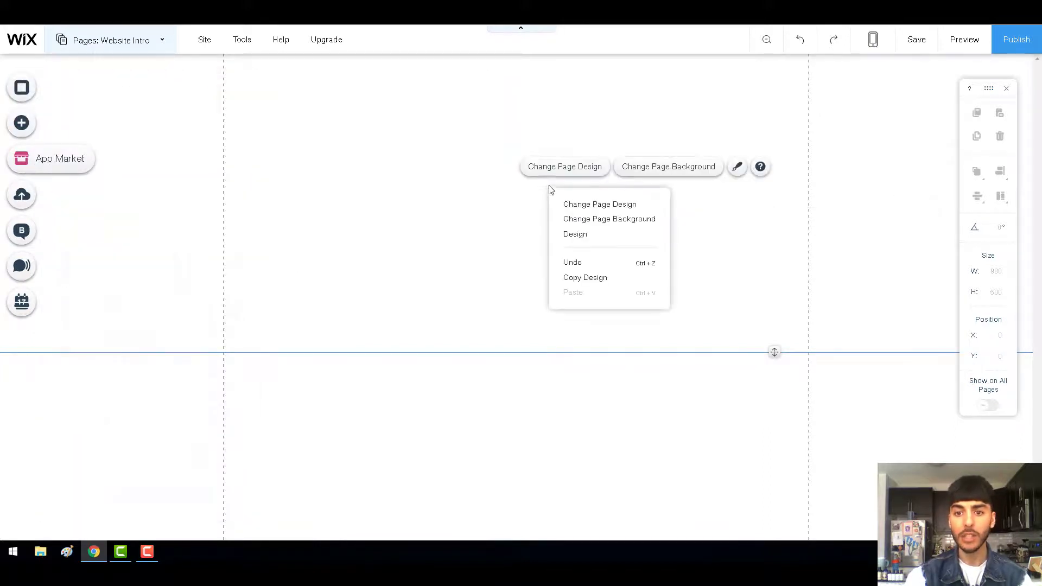
pyautogui.click(617, 220)
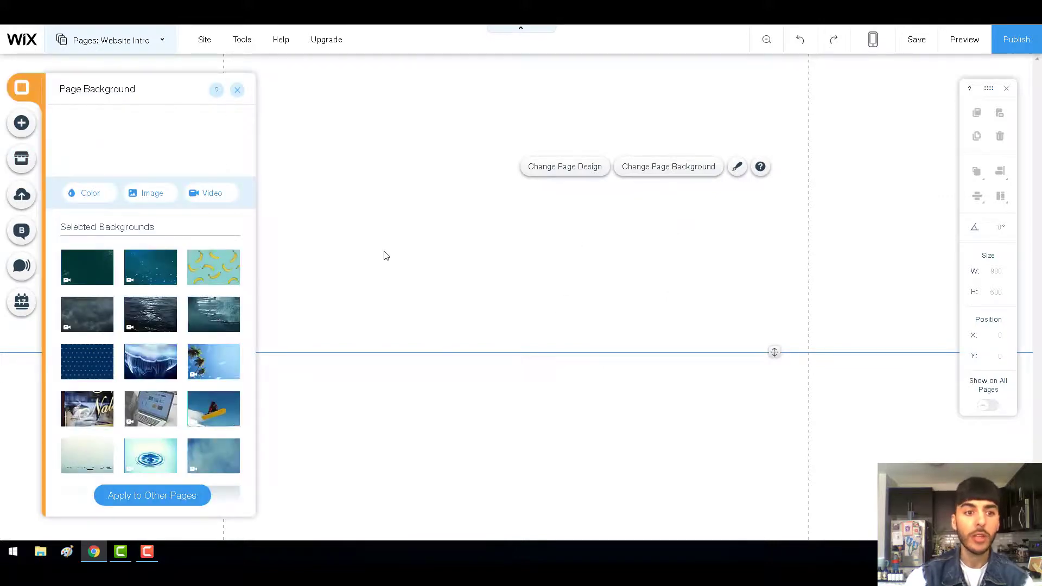
pyautogui.click(147, 187)
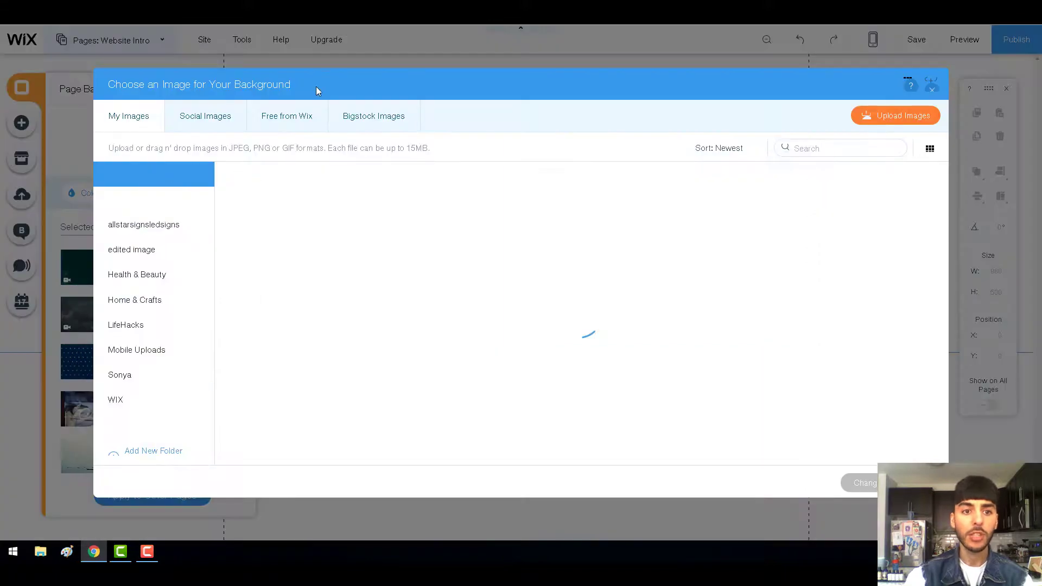
pyautogui.click(290, 124)
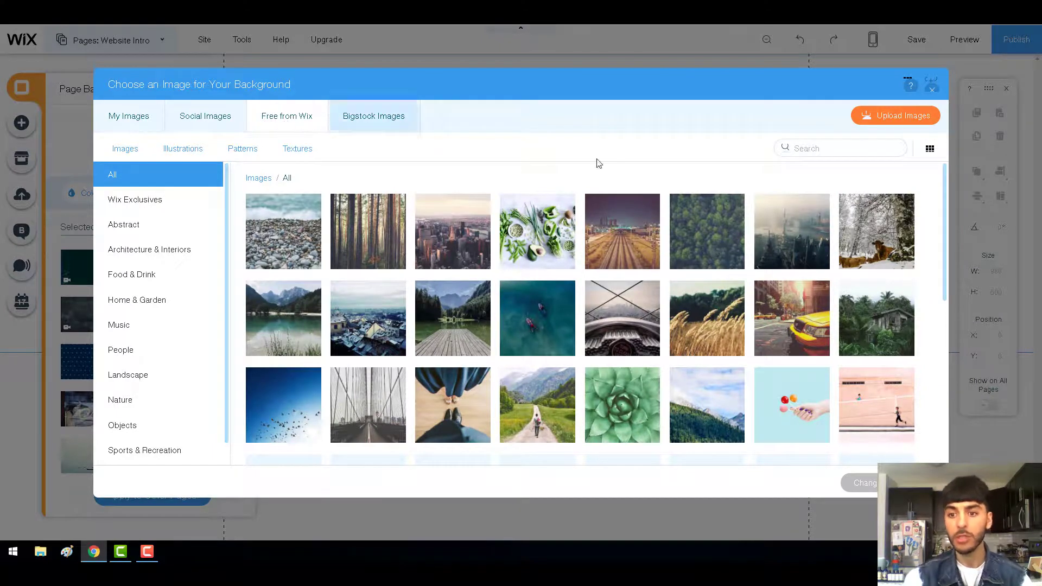
pyautogui.doubleClick(798, 247)
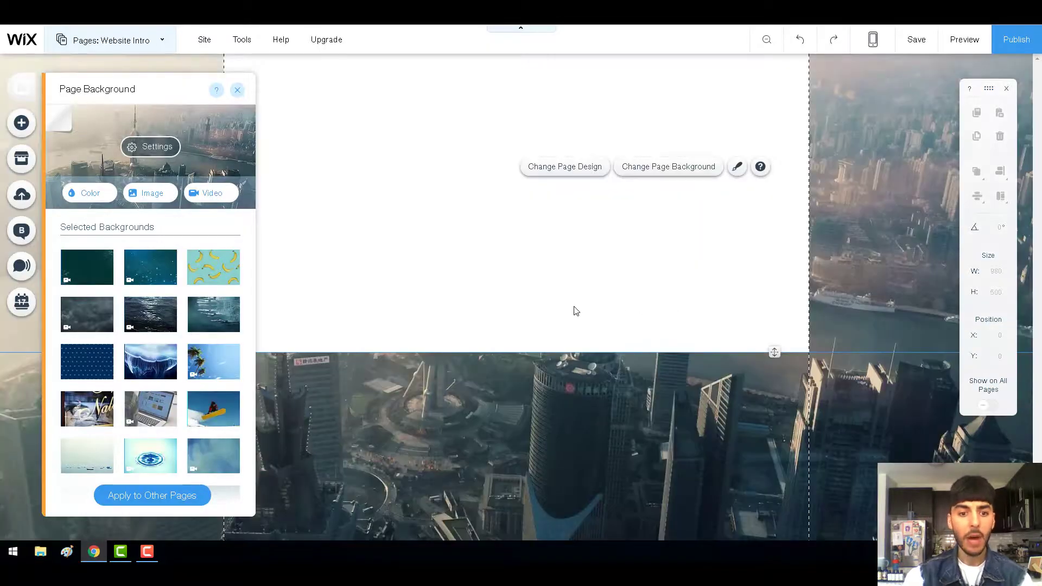
pyautogui.rightClick(626, 314)
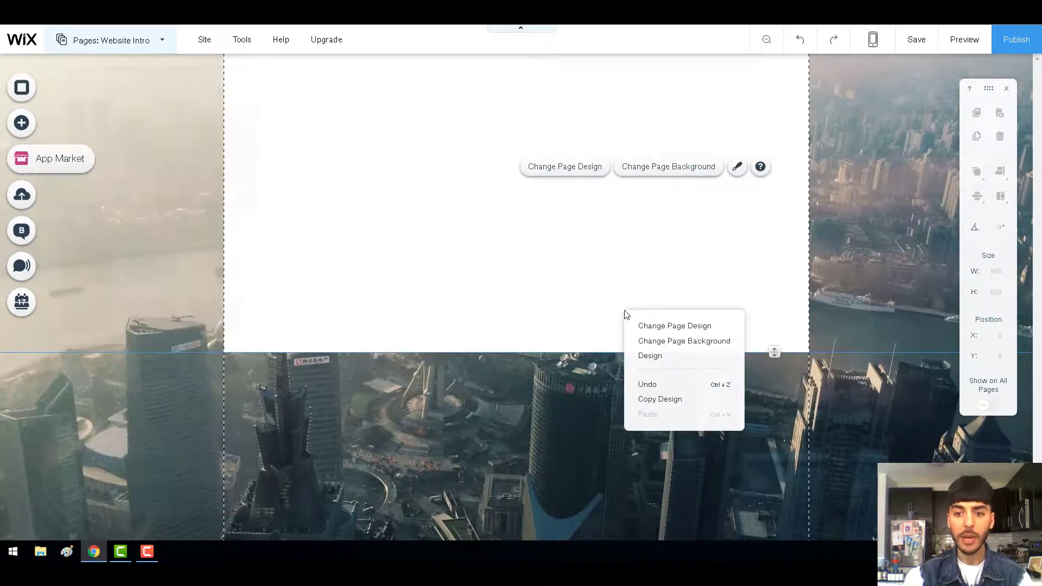
# Give the page area No Color so the skyline fills the page, then close the design panel
pyautogui.click(682, 327)
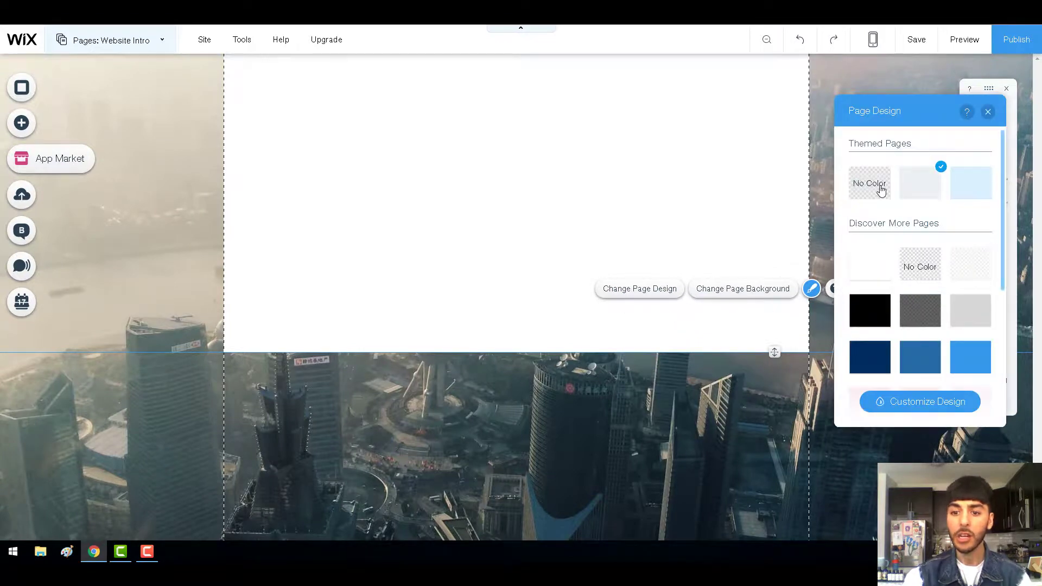
pyautogui.click(880, 189)
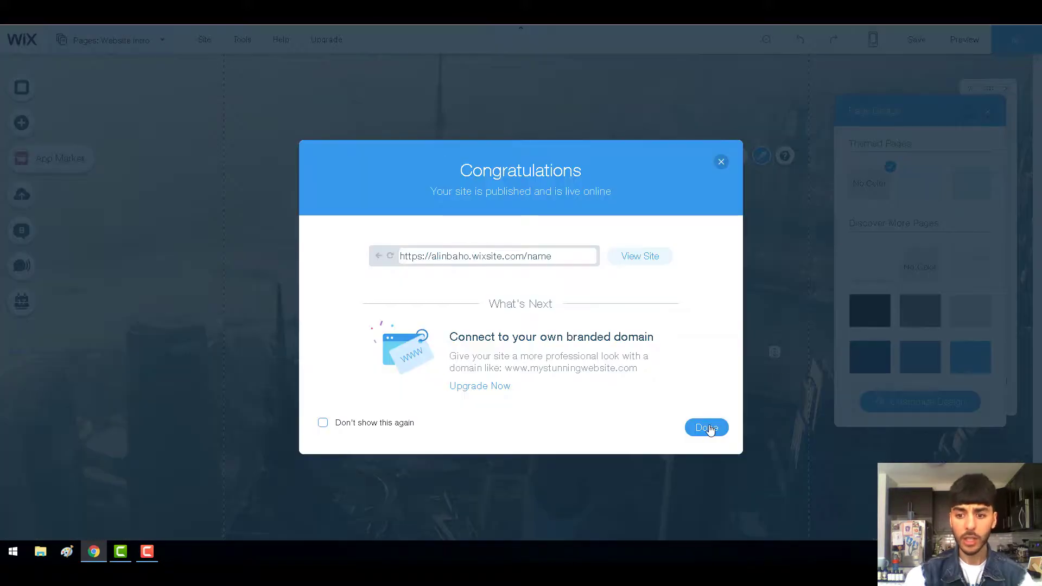
pyautogui.click(708, 427)
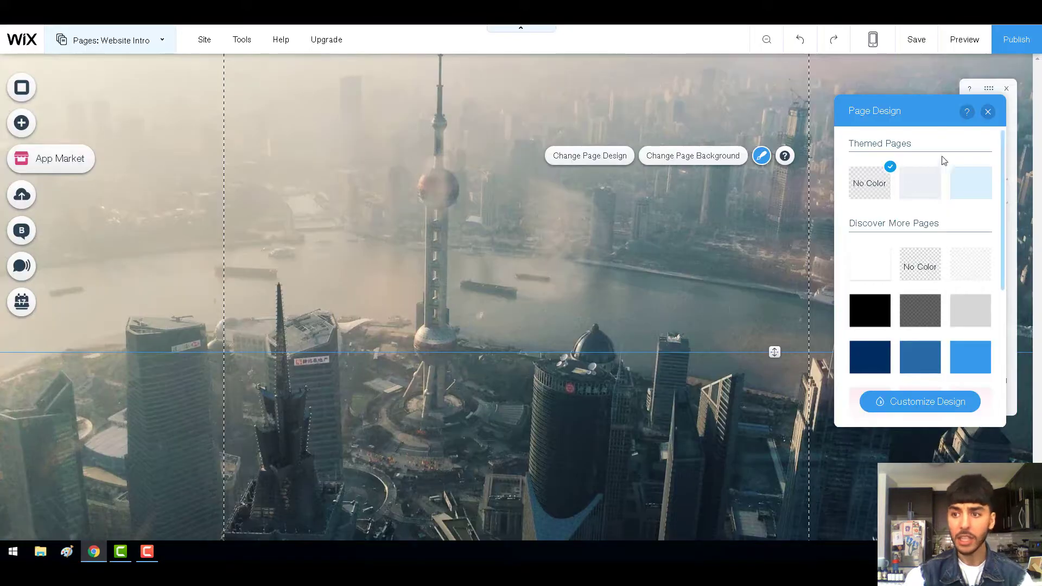
pyautogui.click(569, 223)
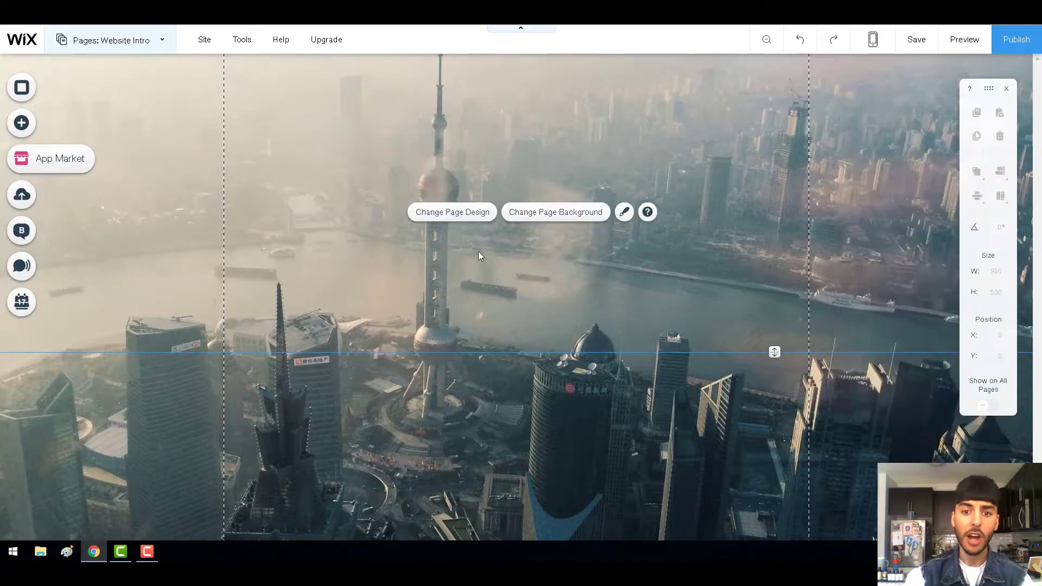
pyautogui.click(26, 135)
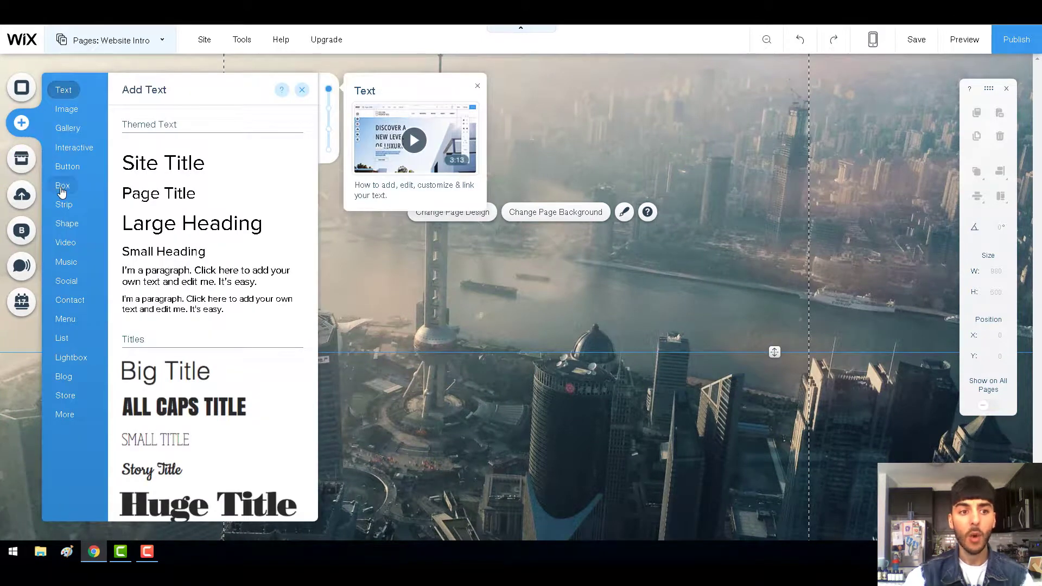
pyautogui.click(62, 187)
pyautogui.click(510, 279)
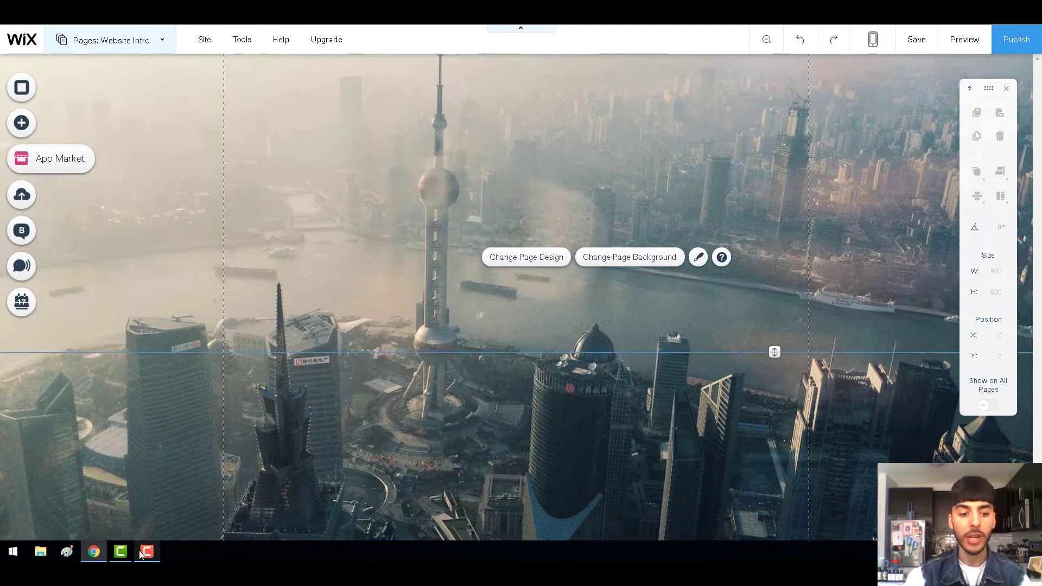
pyautogui.moveTo(150, 554)
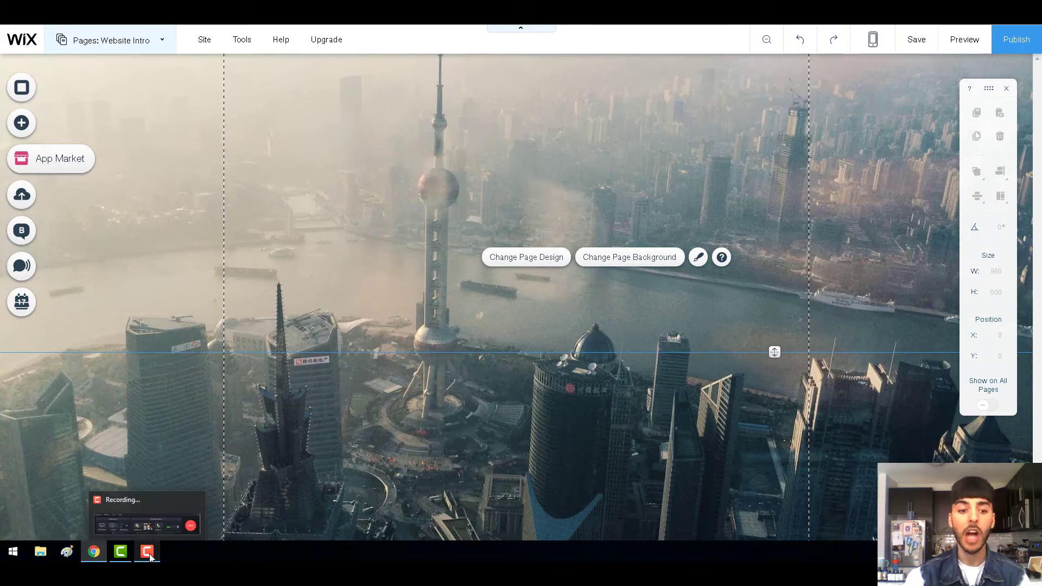